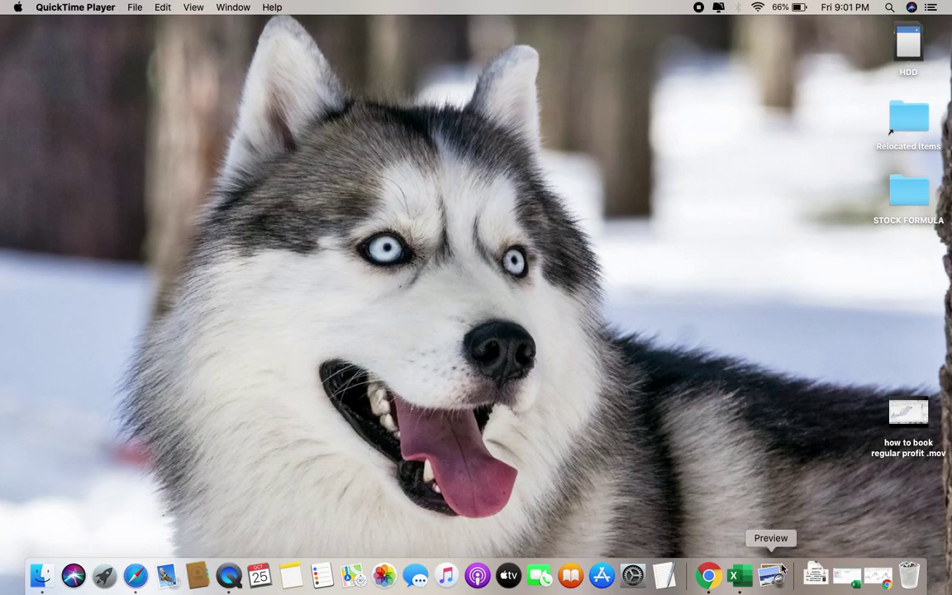
Switch to Chrome and open the CRUDEOIL NOV FUT chart on the Kite page
click(747, 580)
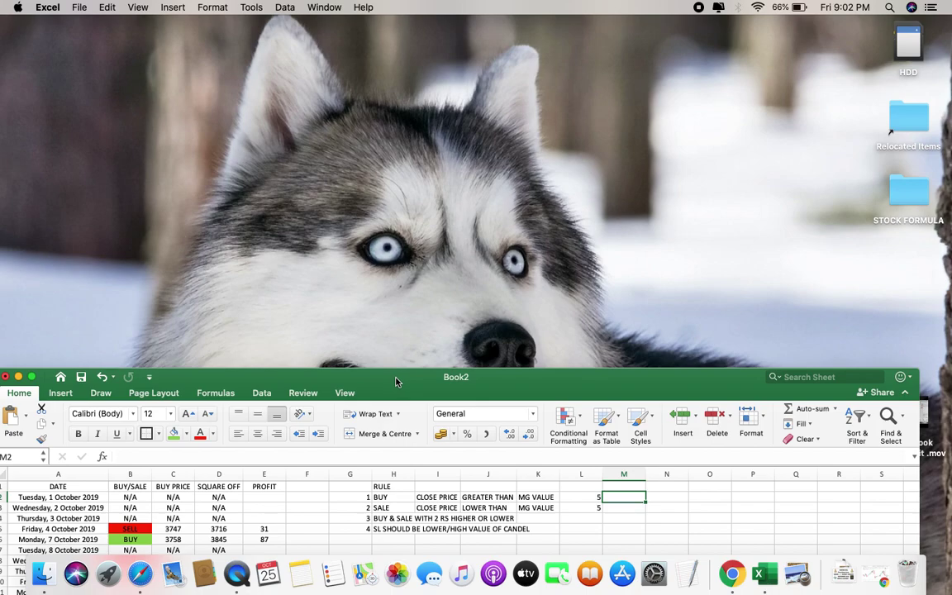
click(730, 573)
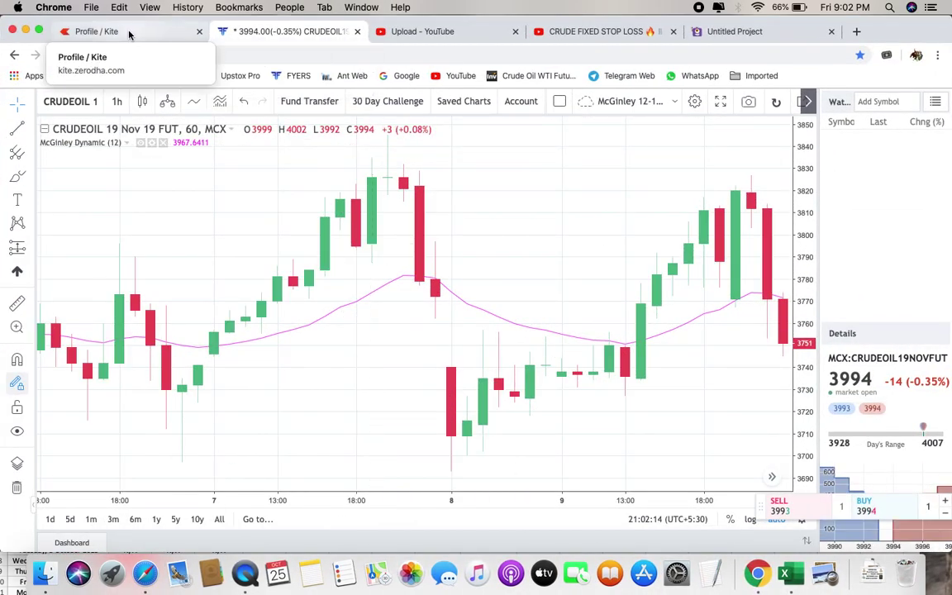
click(118, 33)
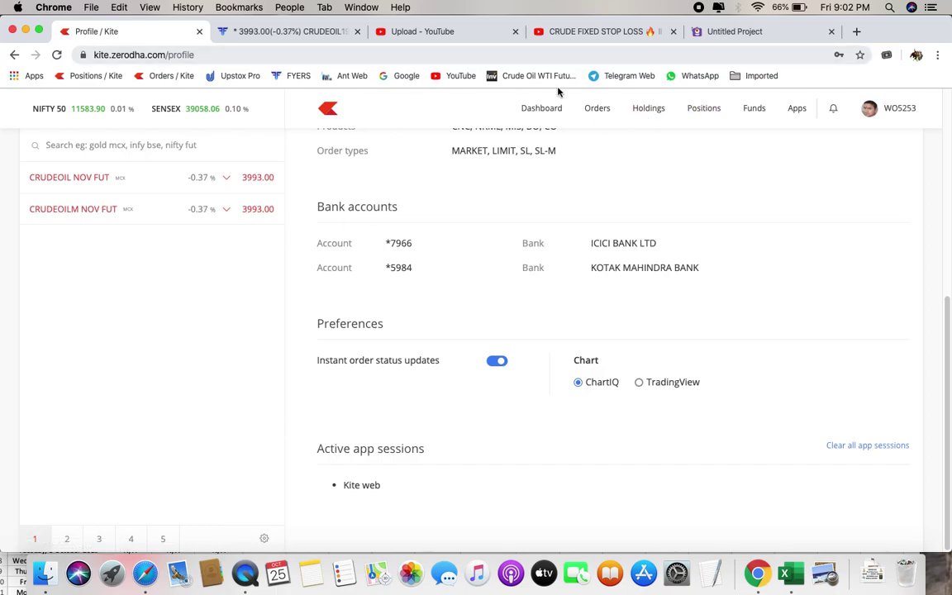
click(200, 177)
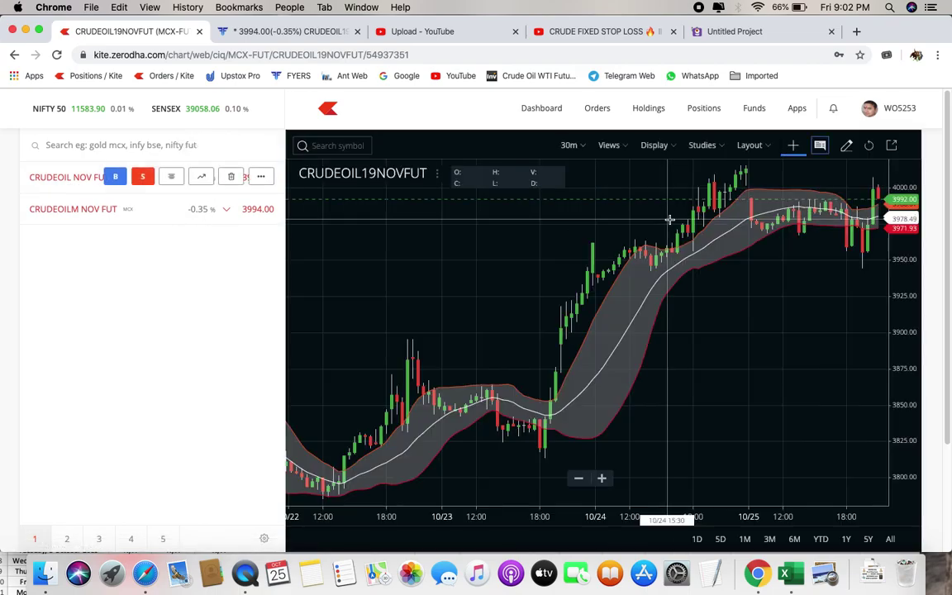
Search the Kite chart's studies for an indicator starting with "MC"
click(716, 154)
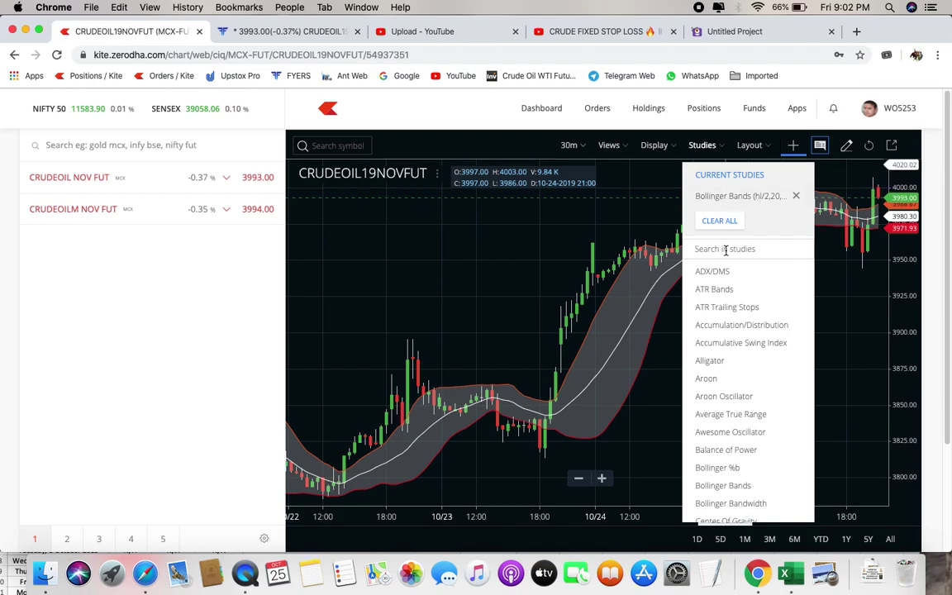
text(M)
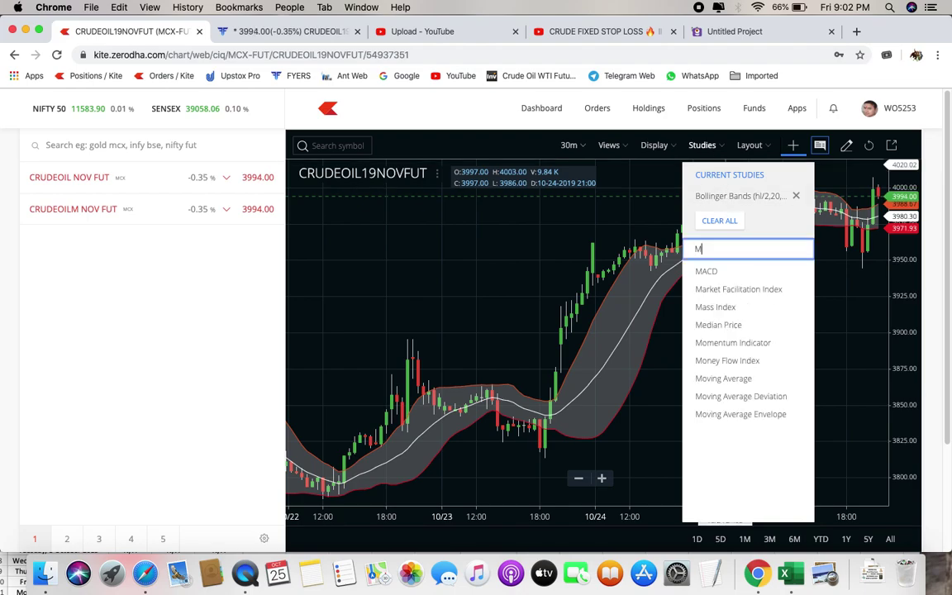
text(C)
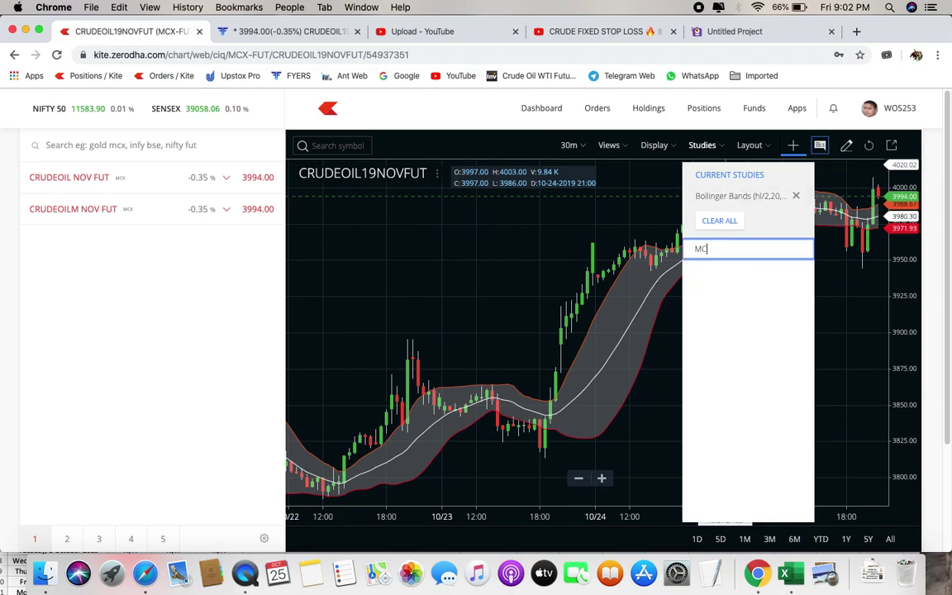
key(BackSpace)
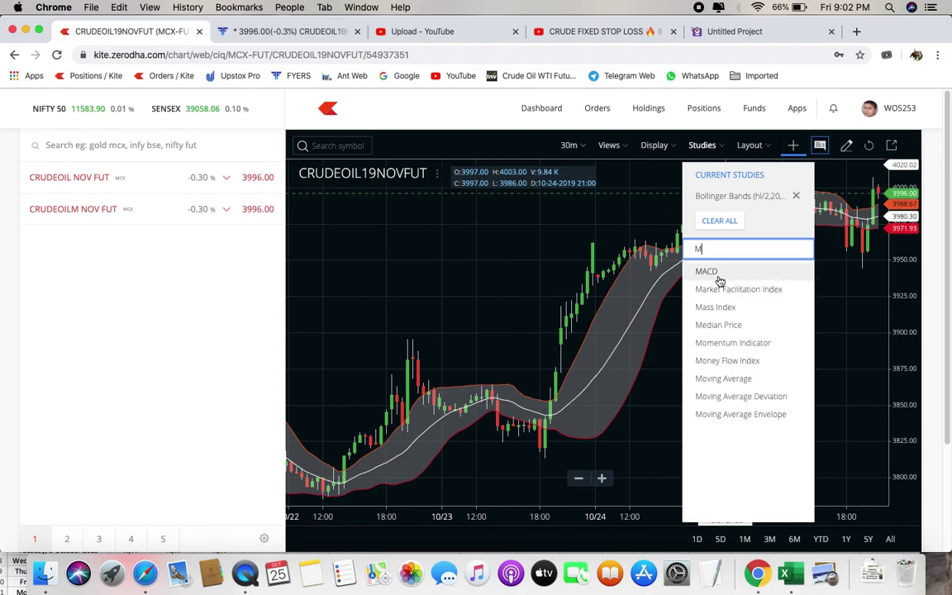
click(147, 369)
click(170, 291)
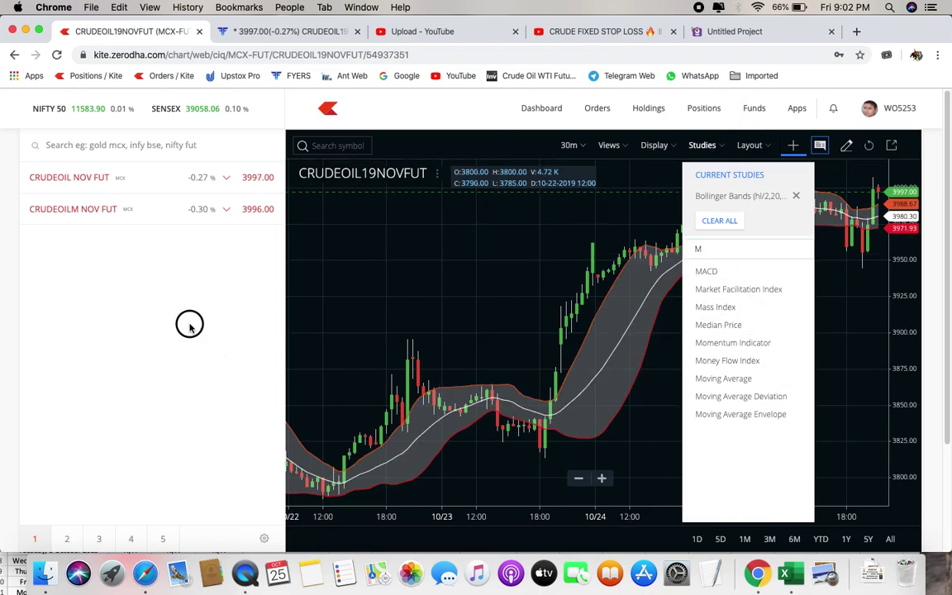
Open the Kite profile page and look at the ChartIQ and TradingView chart preference
click(868, 108)
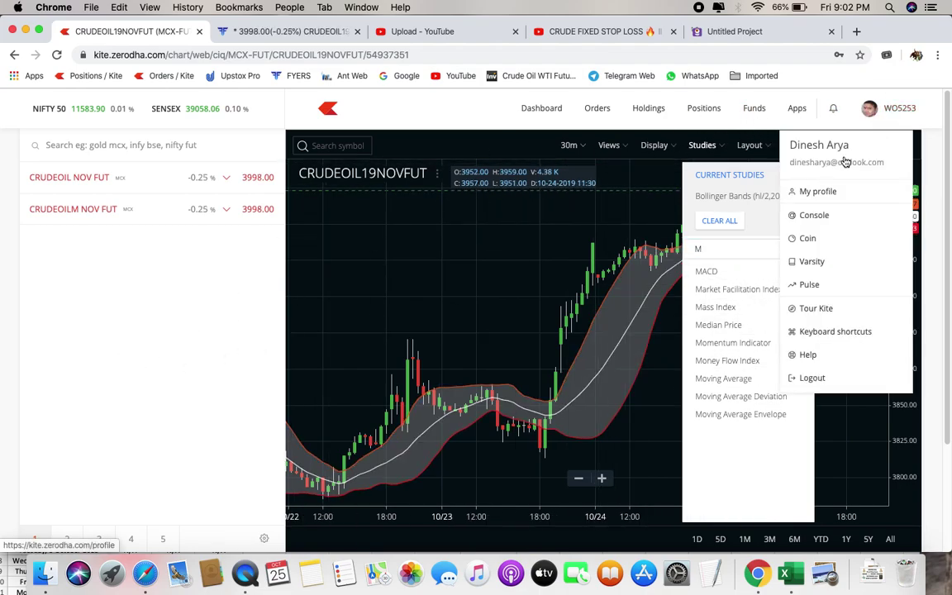
click(825, 191)
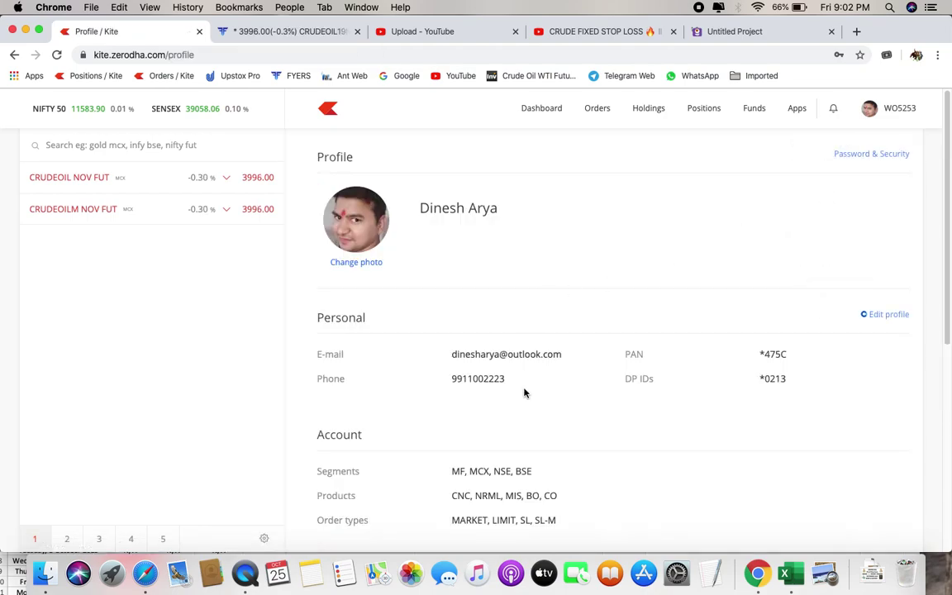
scroll(526, 388, down, 5)
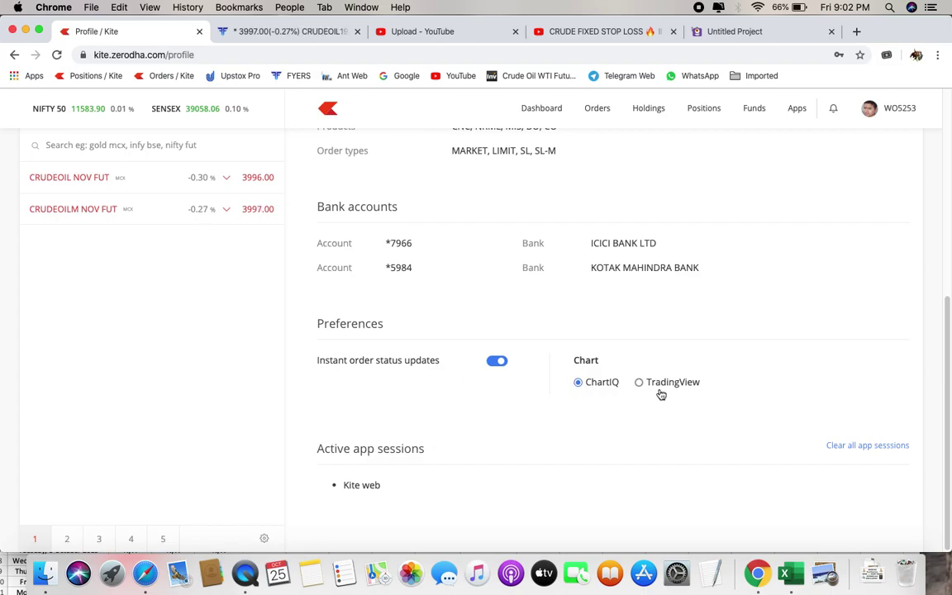
Switch to the FYERS crude oil chart and search its indicators for "MC", closing the list without adding one
click(296, 35)
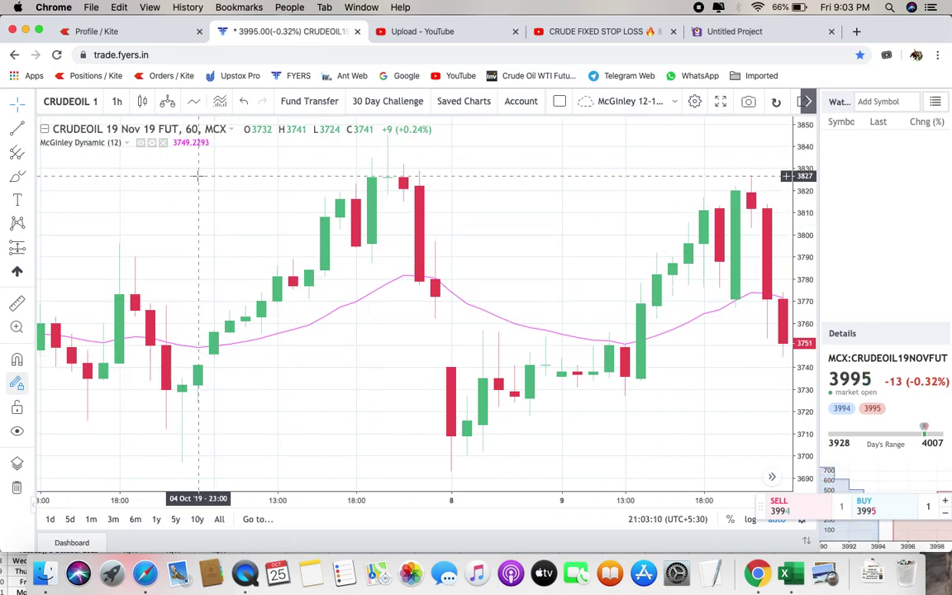
click(195, 101)
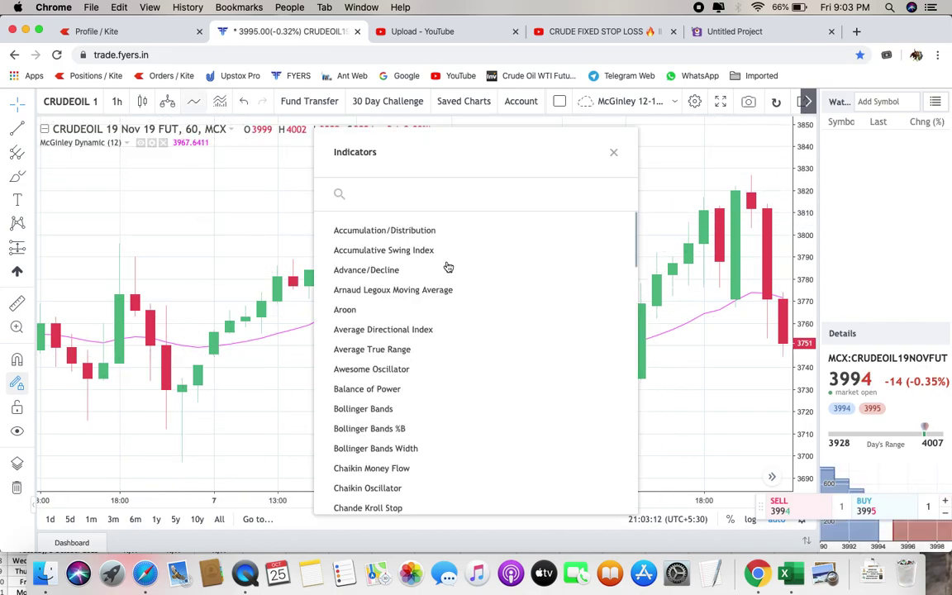
text(MC)
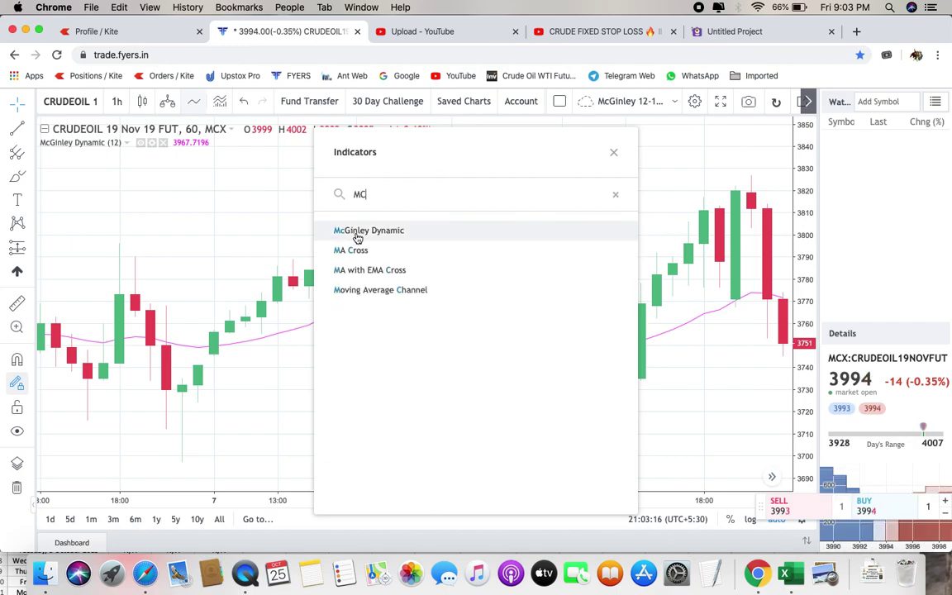
click(613, 152)
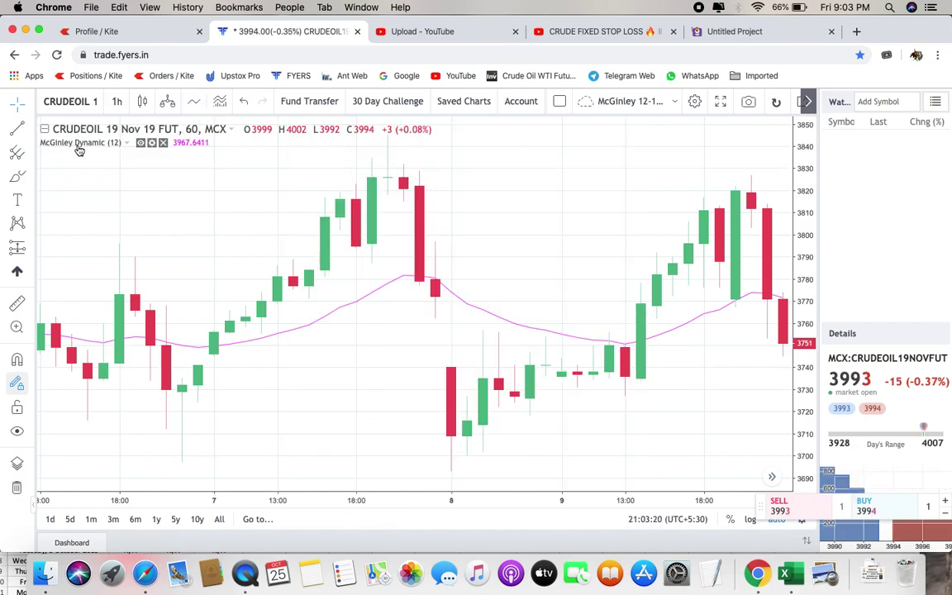
Review the length input of the McGinley Dynamic indicator on the FYERS chart and accept it
click(152, 144)
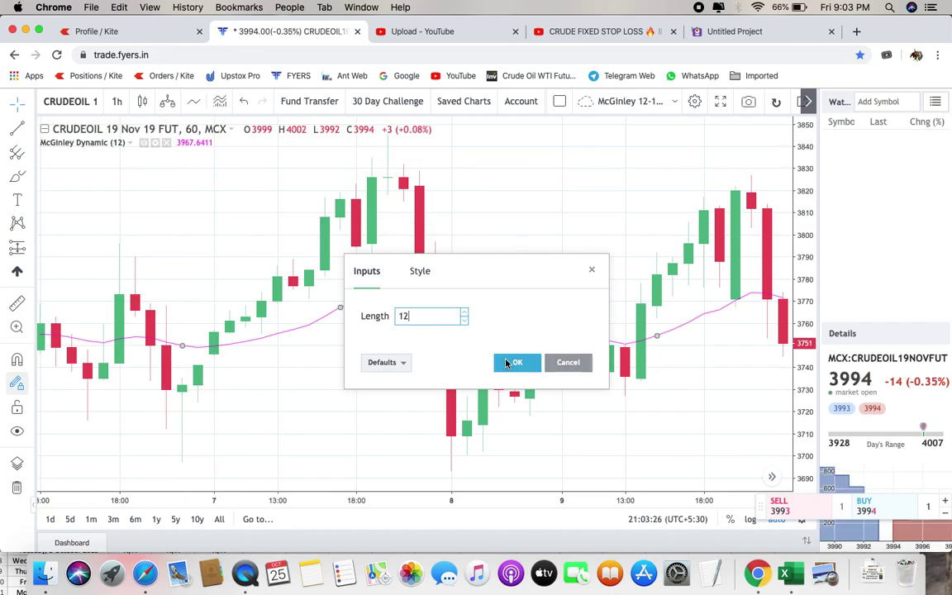
click(510, 364)
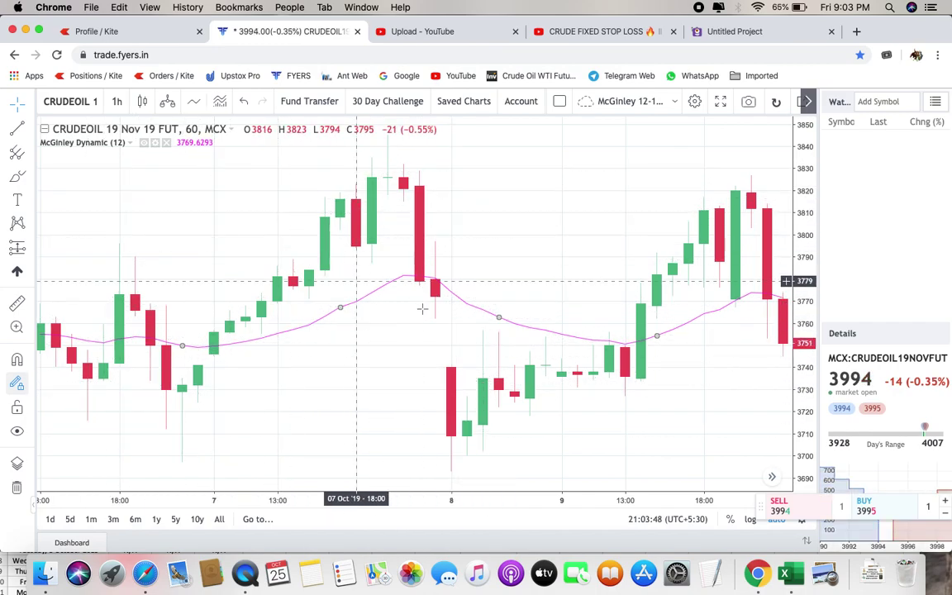
Compare the early October candles on the FYERS chart with the buy and sale rules in the Excel workbook Book2
mouse_move(332, 419)
mouse_down()
mouse_move(308, 432)
mouse_move(304, 404)
mouse_move(100, 431)
mouse_up()
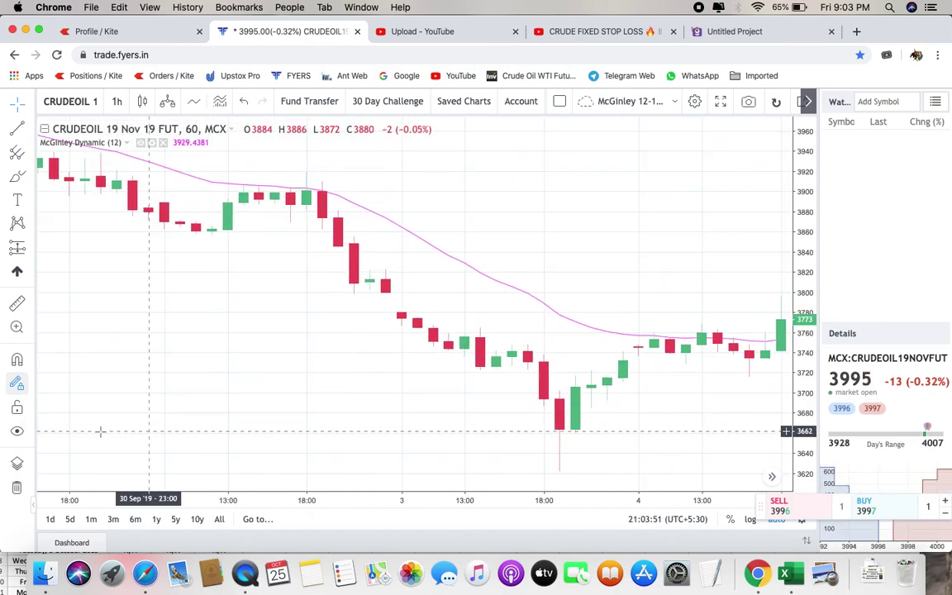
click(797, 576)
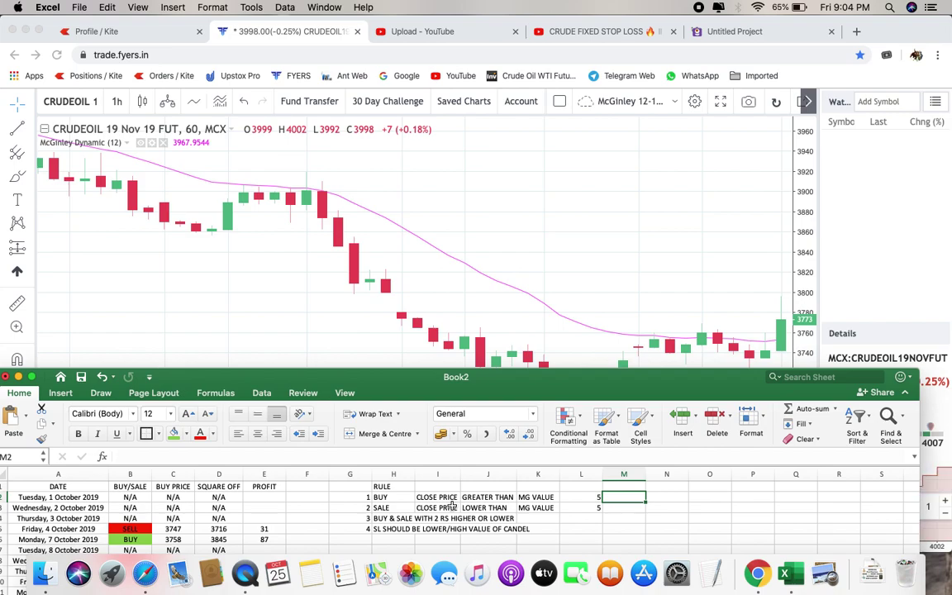
click(248, 271)
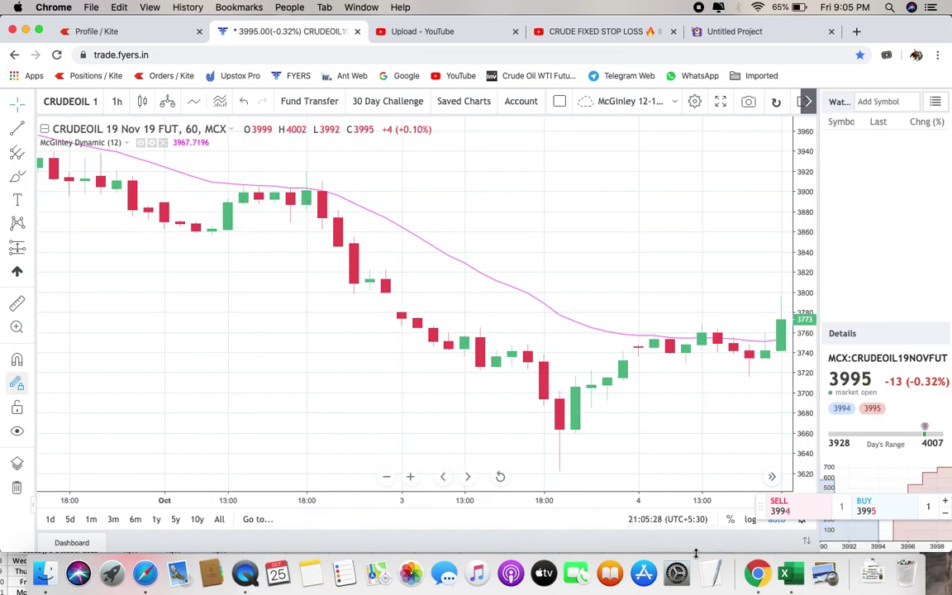
click(790, 581)
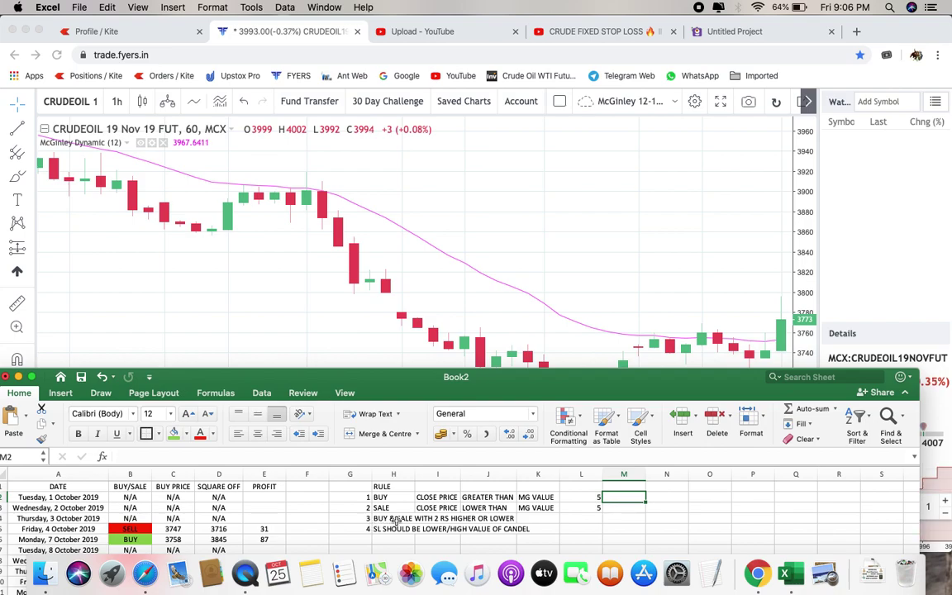
click(229, 215)
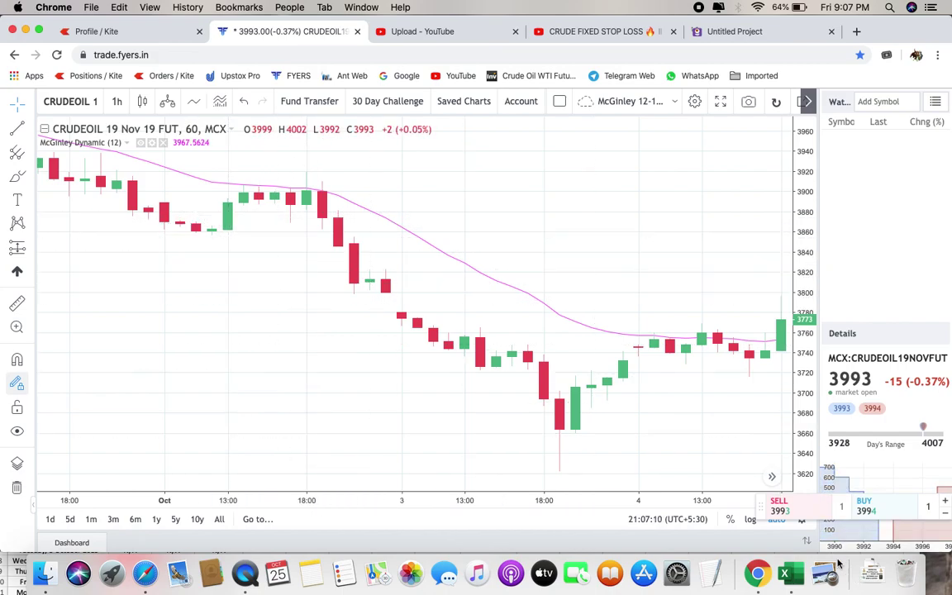
Move the Book2 window up to review the whole October trade table, and minimize it
click(793, 576)
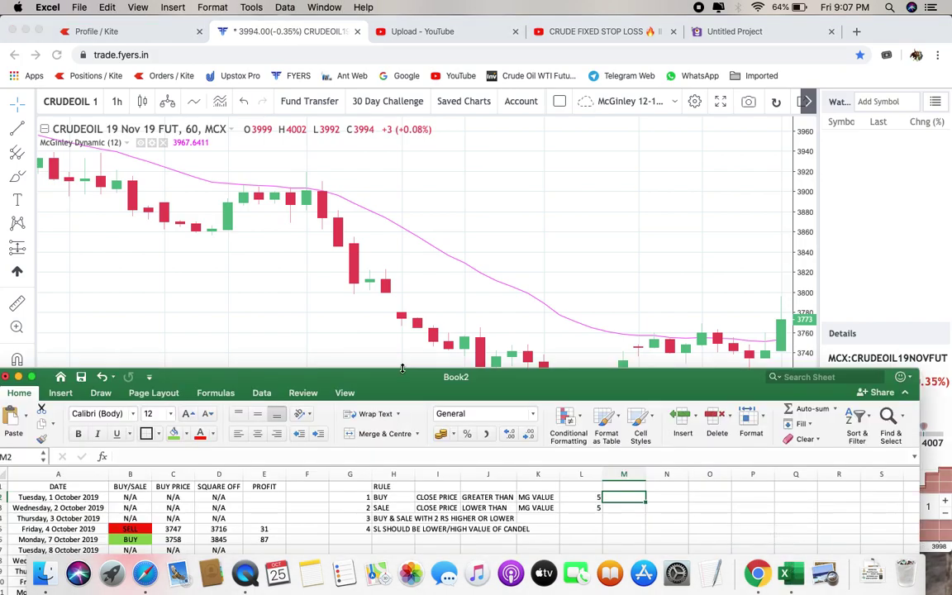
drag(393, 379, 442, 85)
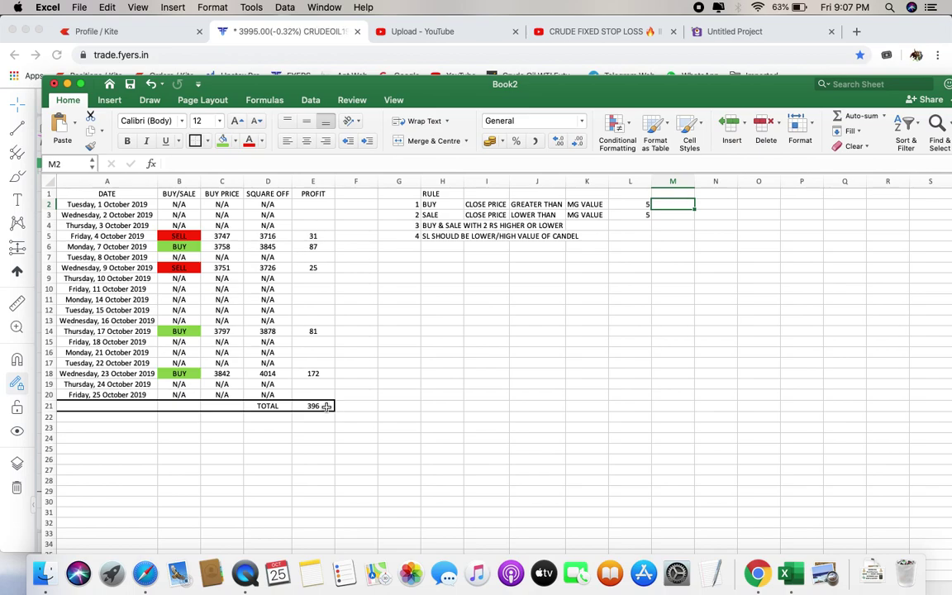
click(67, 84)
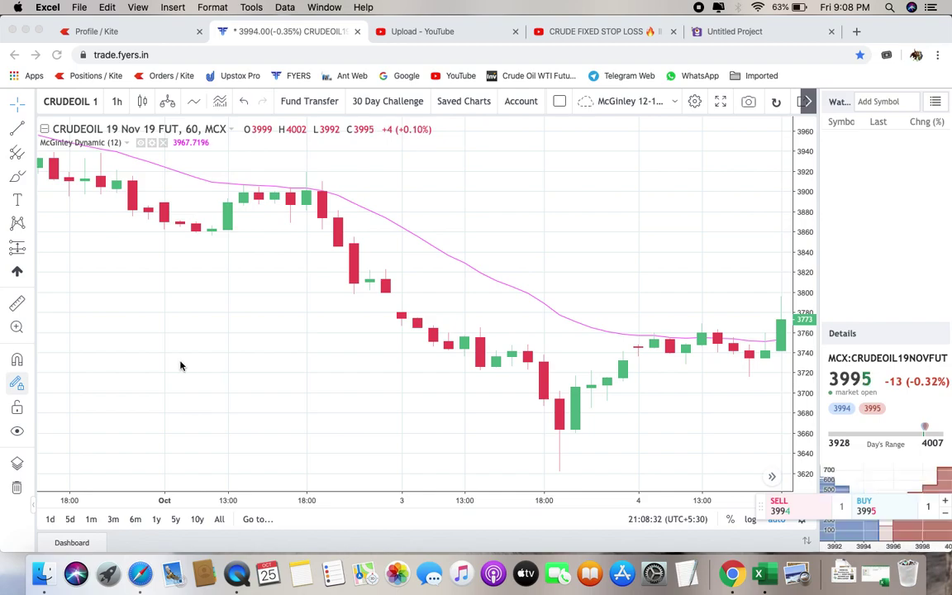
Examine the hourly crude oil candles from 1 to 7 October against the McGinley line
click(170, 306)
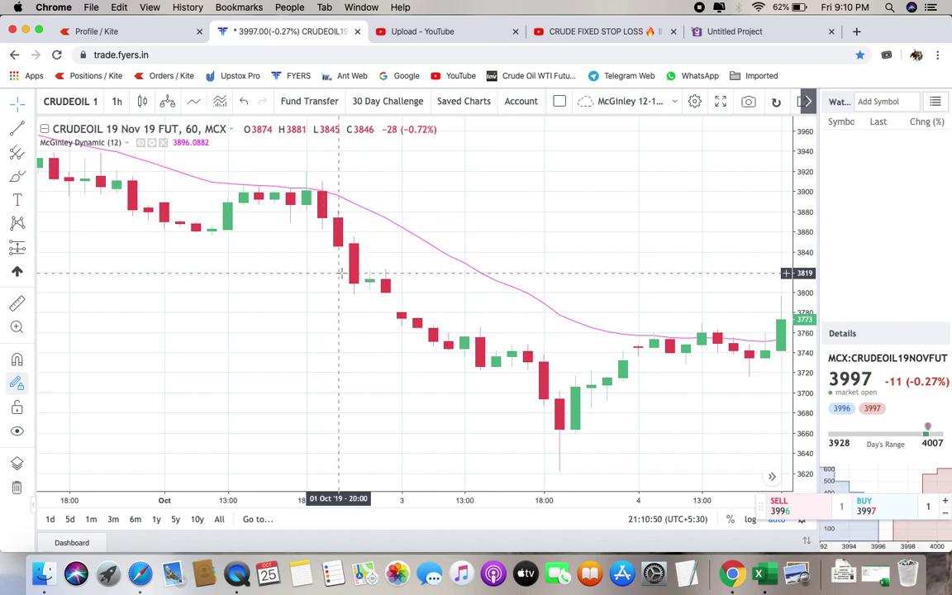
drag(322, 282, 303, 282)
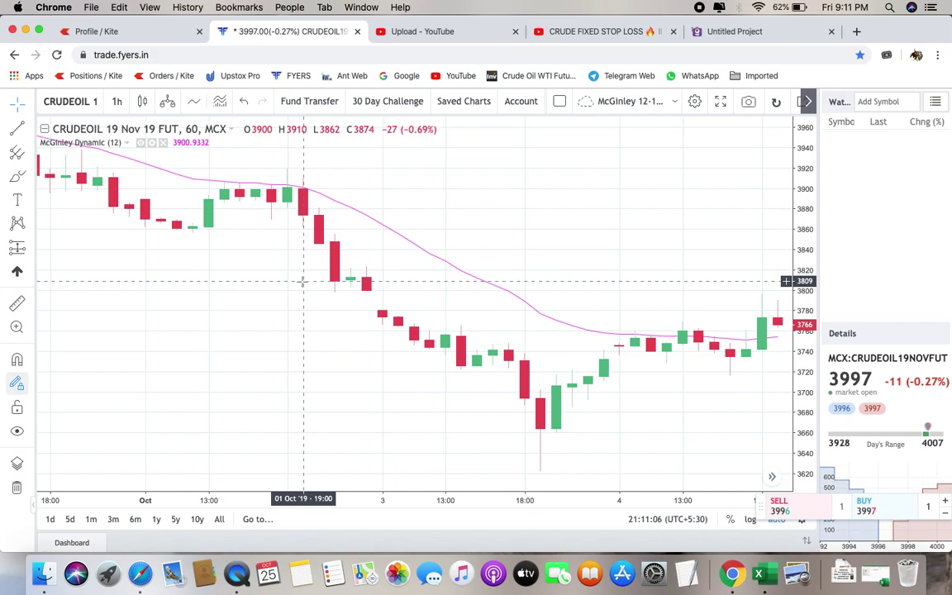
drag(323, 323, 199, 323)
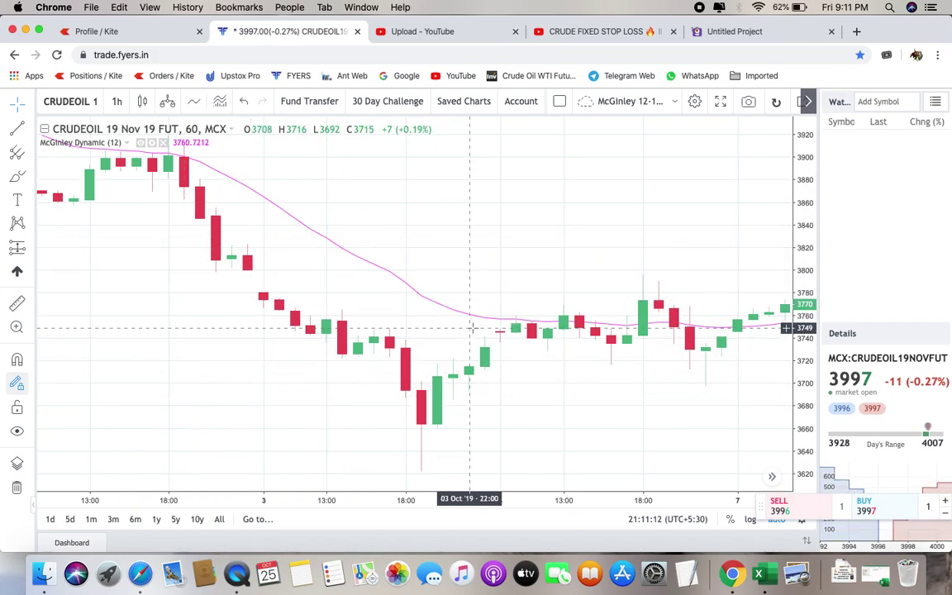
drag(491, 324, 220, 329)
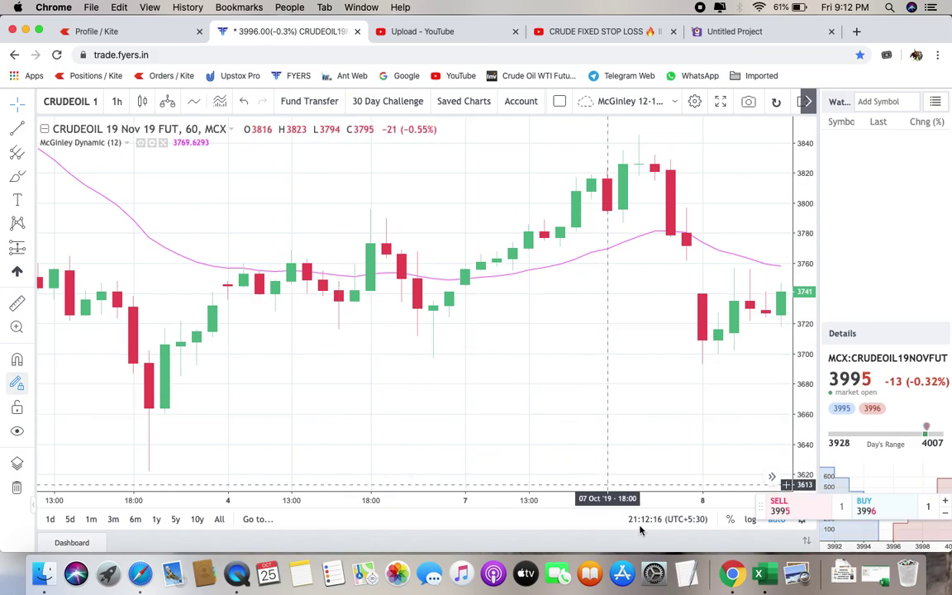
Check the square-off price of the 4 October sell trade in Book2, and minimize the workbook
click(756, 580)
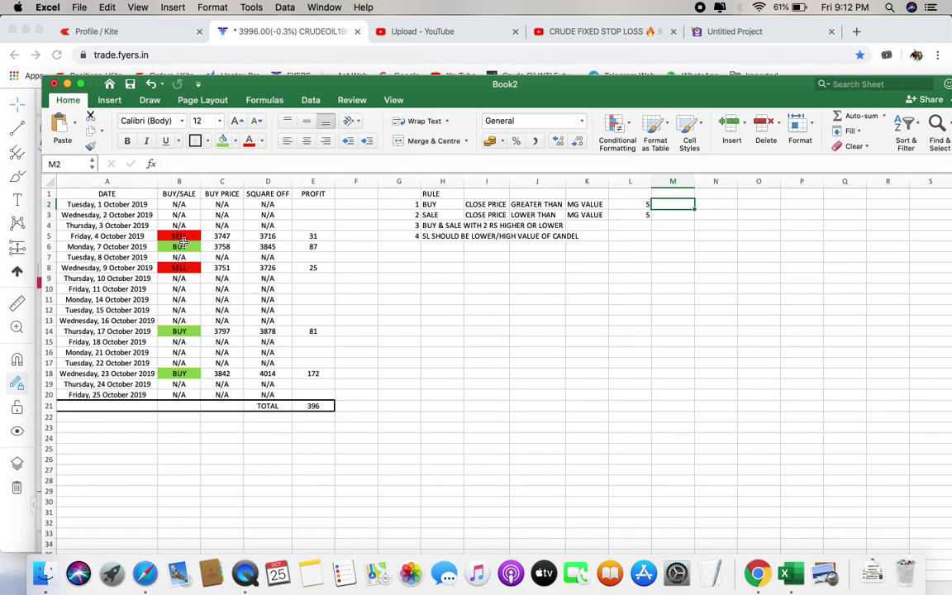
click(266, 236)
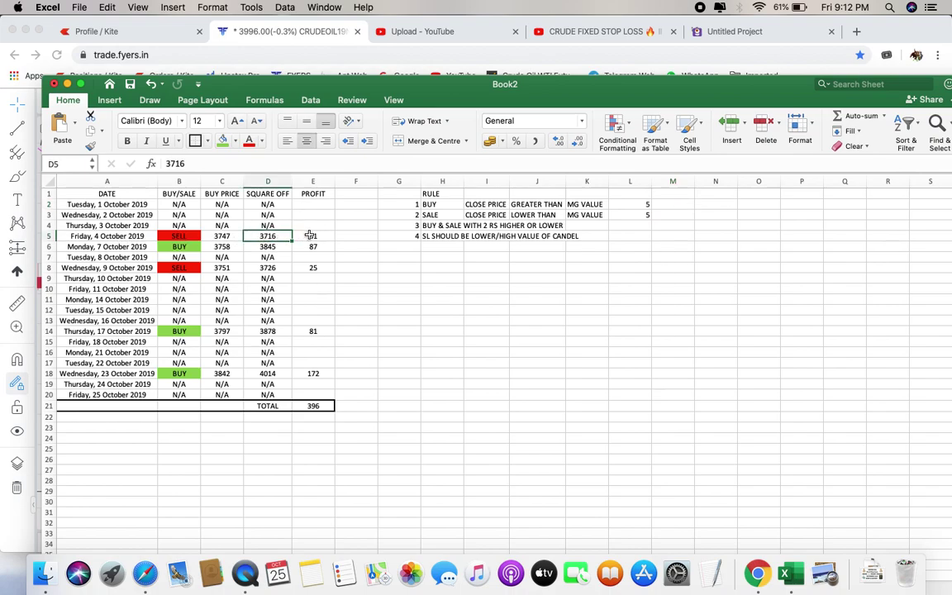
click(67, 85)
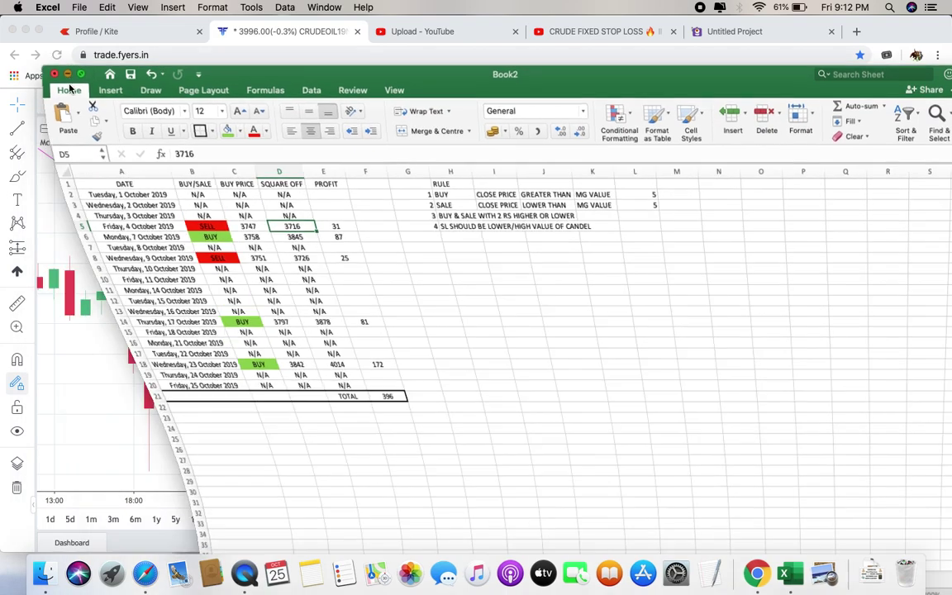
Bring the 7 to 9 October candles into view and check the 7 October buy trade in Book2, then minimize the workbook
scroll(443, 385, right, 5)
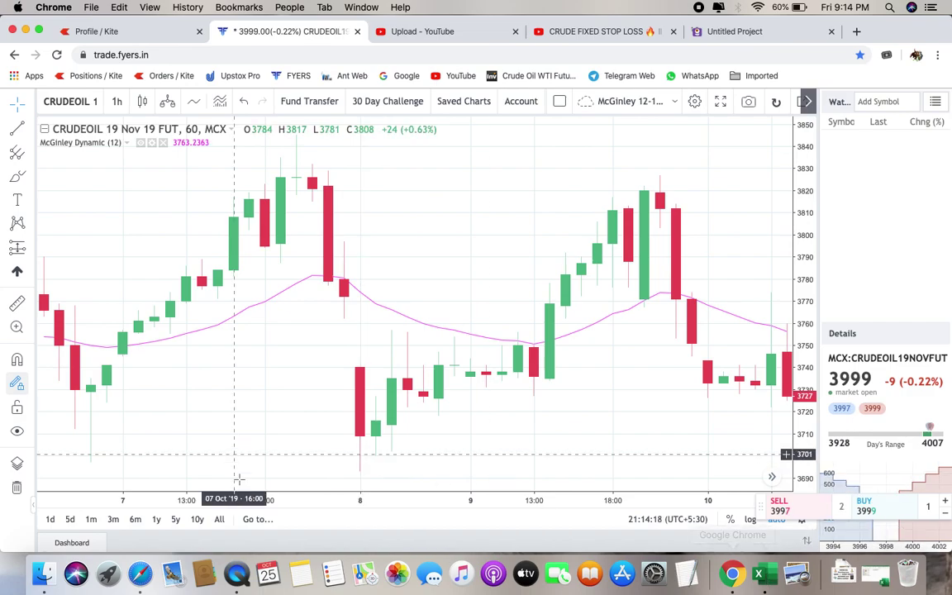
click(758, 573)
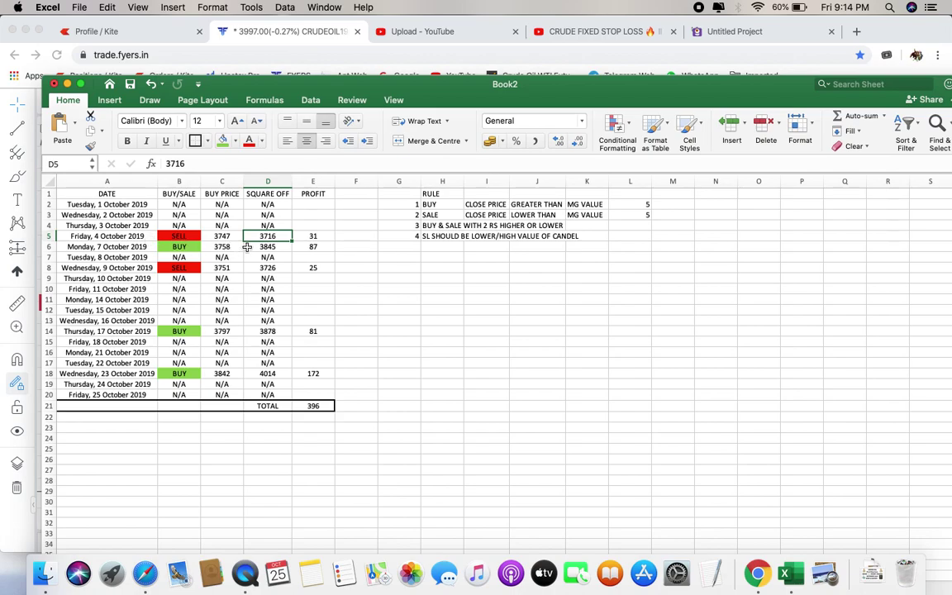
click(67, 84)
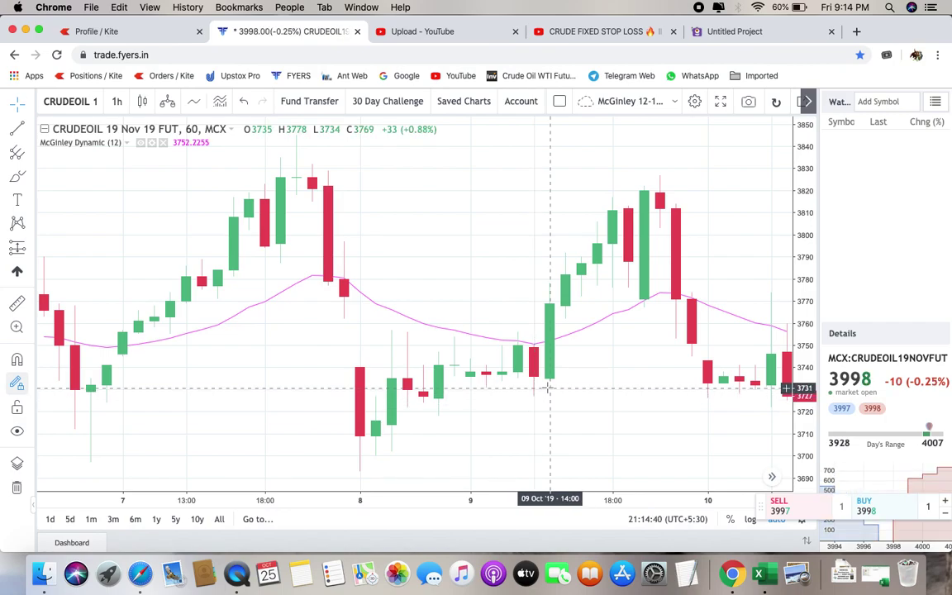
Examine the hourly crude oil candles from 9 to 16 October against the McGinley line
drag(642, 350, 369, 304)
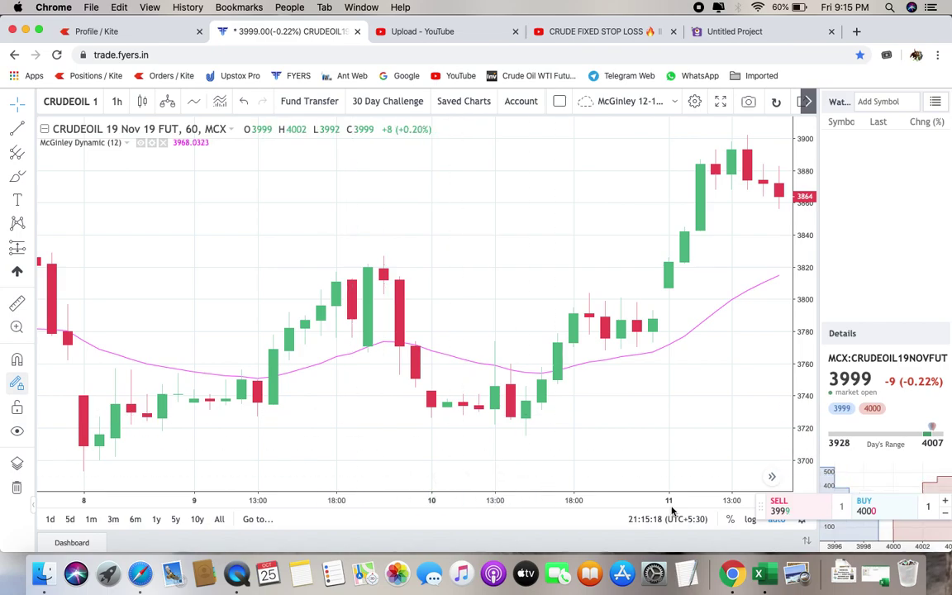
drag(647, 424, 365, 425)
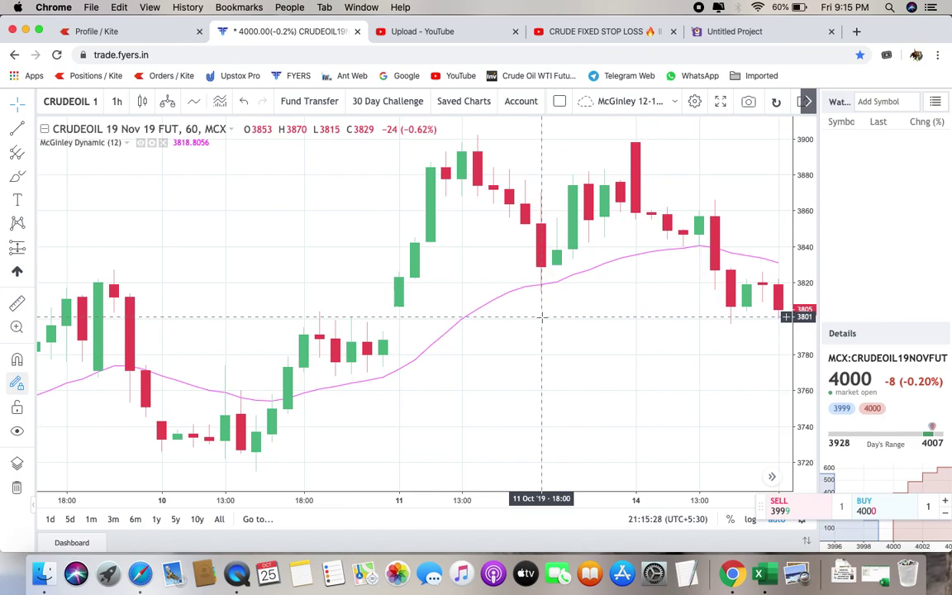
drag(637, 395, 334, 386)
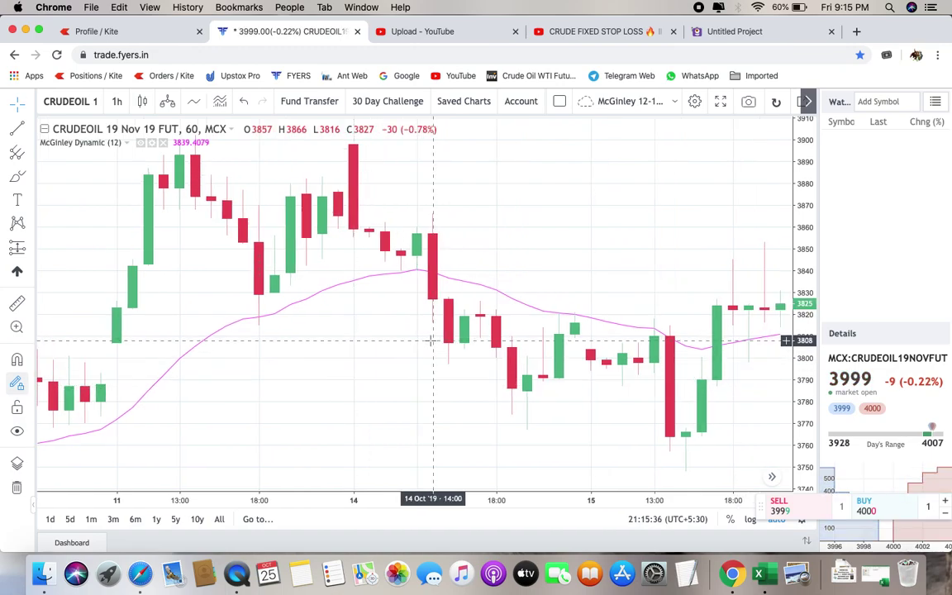
drag(548, 283, 271, 231)
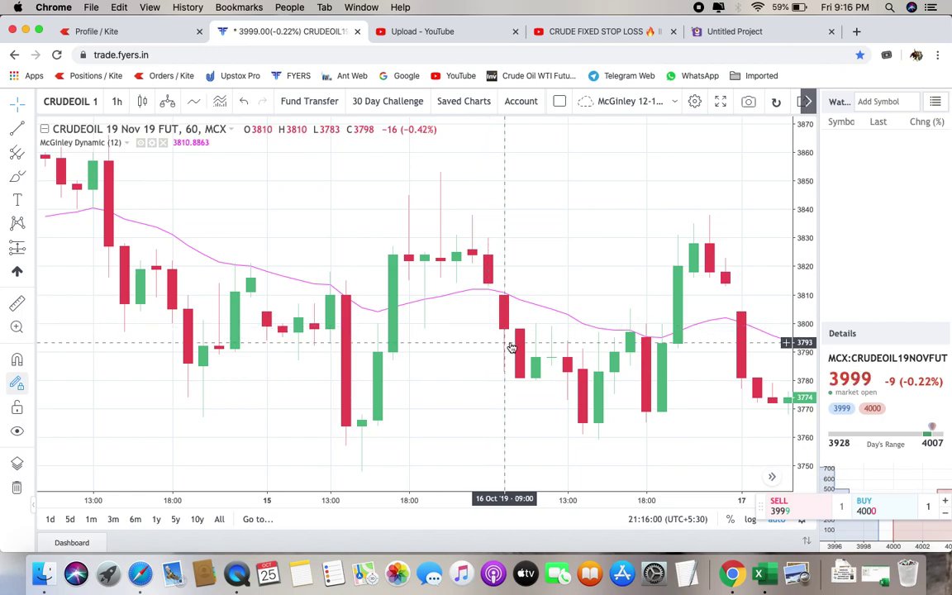
drag(446, 364, 169, 343)
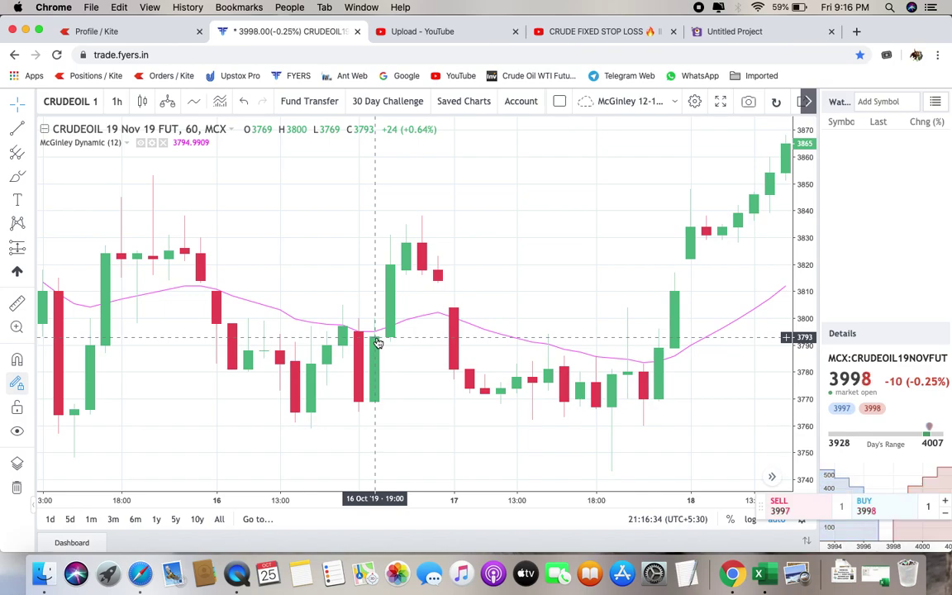
Examine the hourly candles from 17 to 22 October for closes above or below the McGinley line
drag(391, 391, 268, 374)
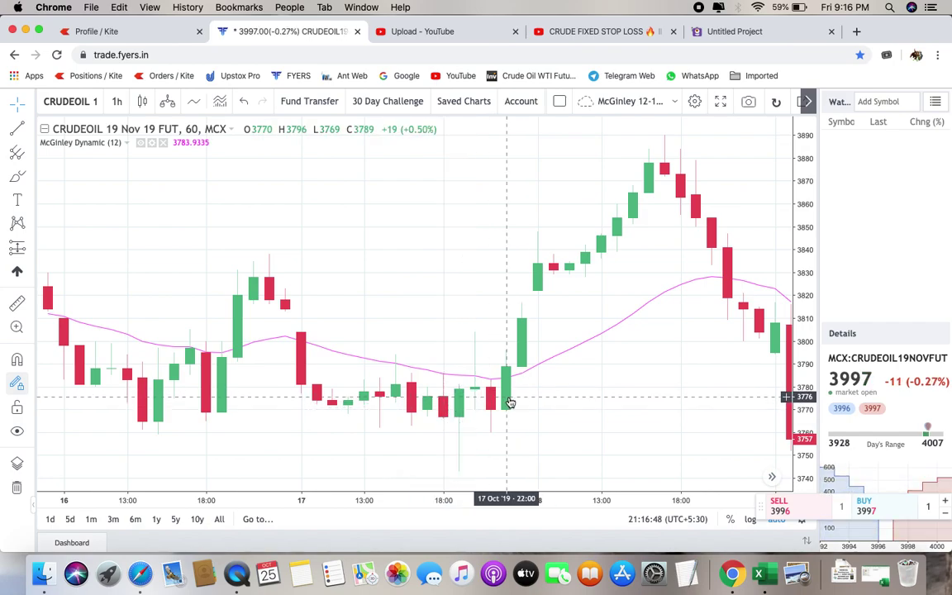
drag(510, 403, 357, 392)
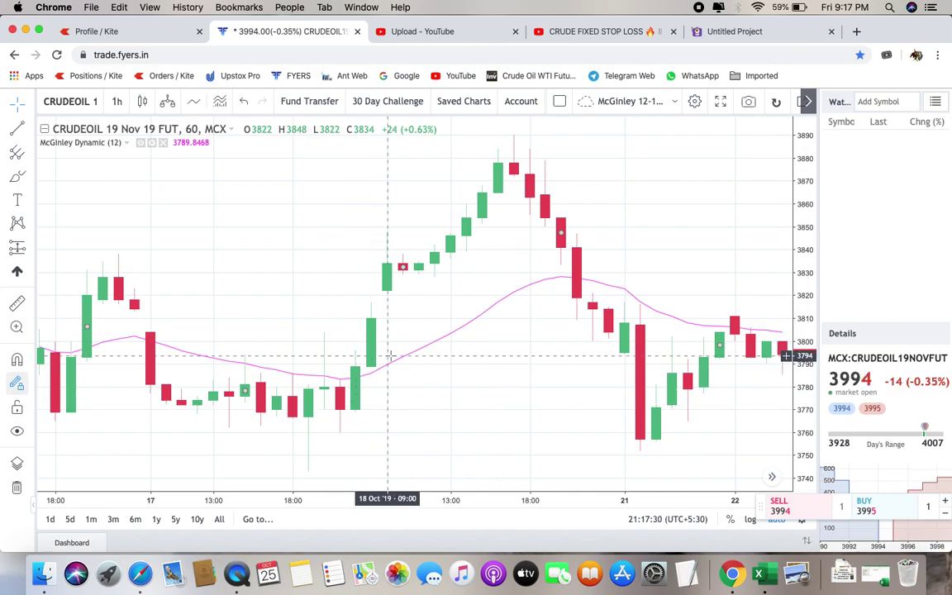
drag(529, 355, 329, 372)
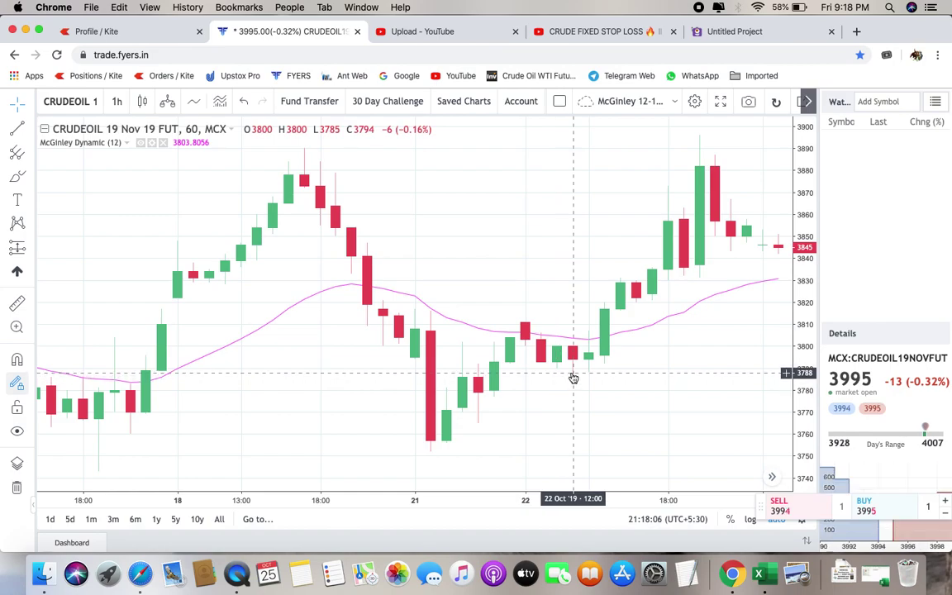
drag(707, 405, 250, 454)
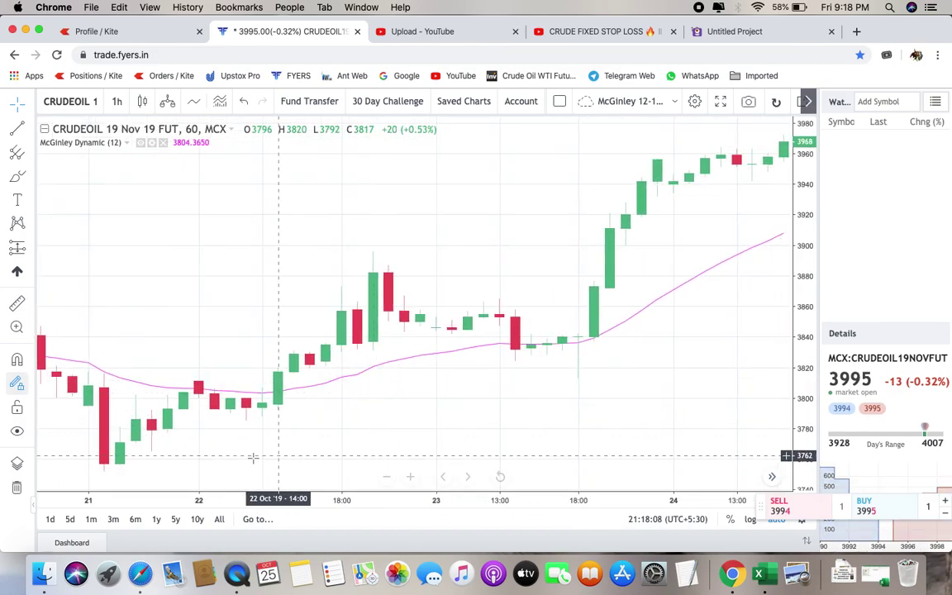
Compare the 23 October buy trade in Book2 with the hourly candles from 23 to 25 October on the chart
click(758, 573)
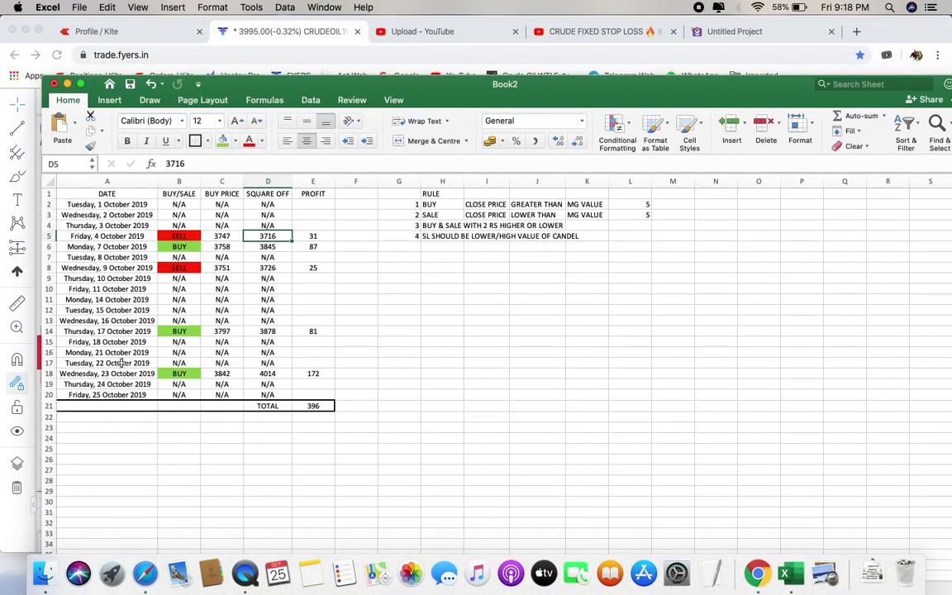
click(758, 573)
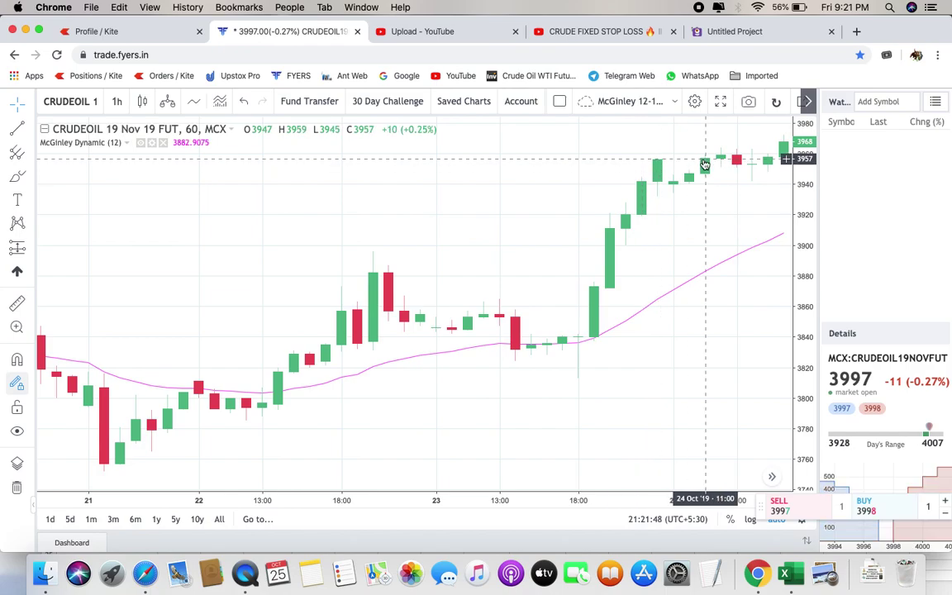
drag(695, 227, 493, 227)
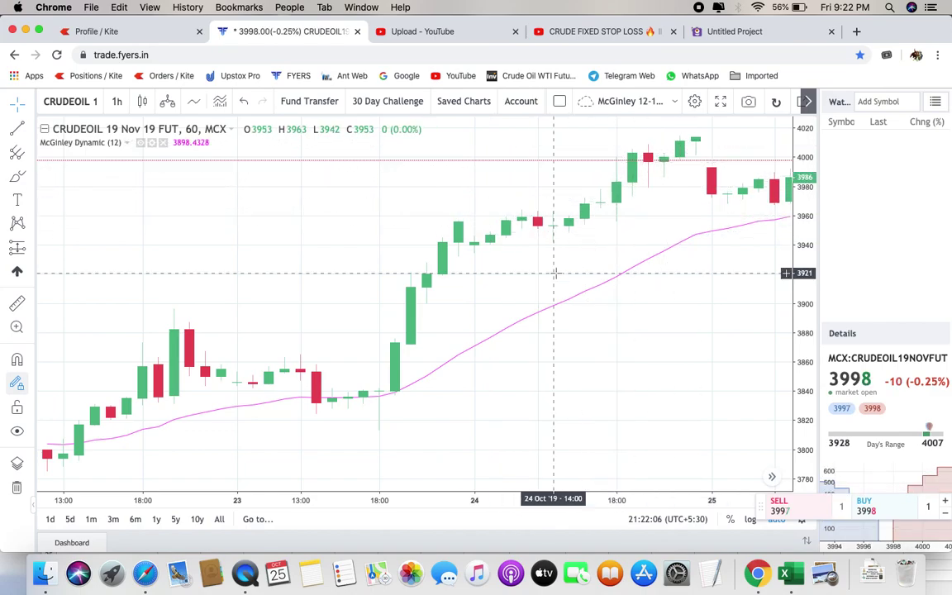
drag(626, 330, 403, 336)
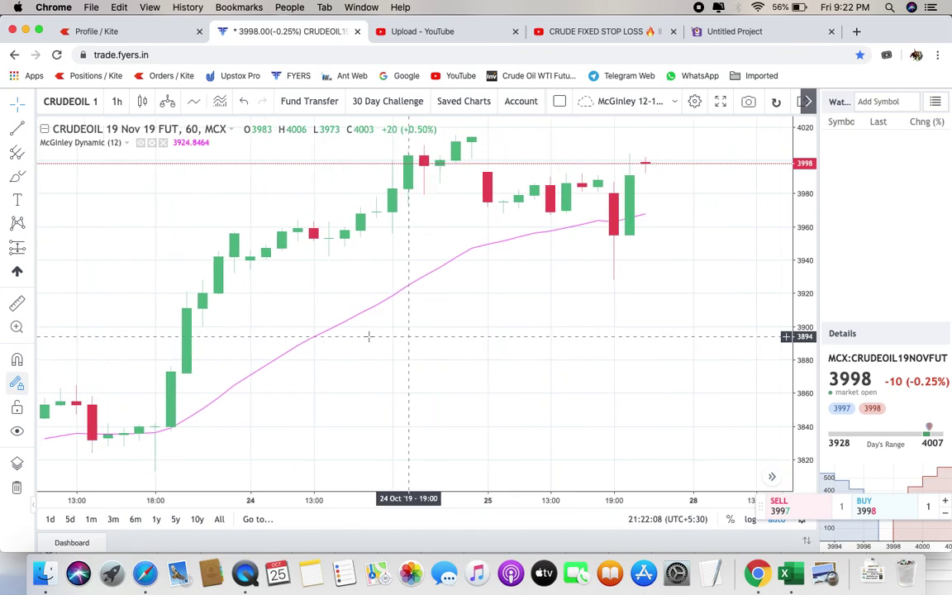
drag(596, 347, 503, 351)
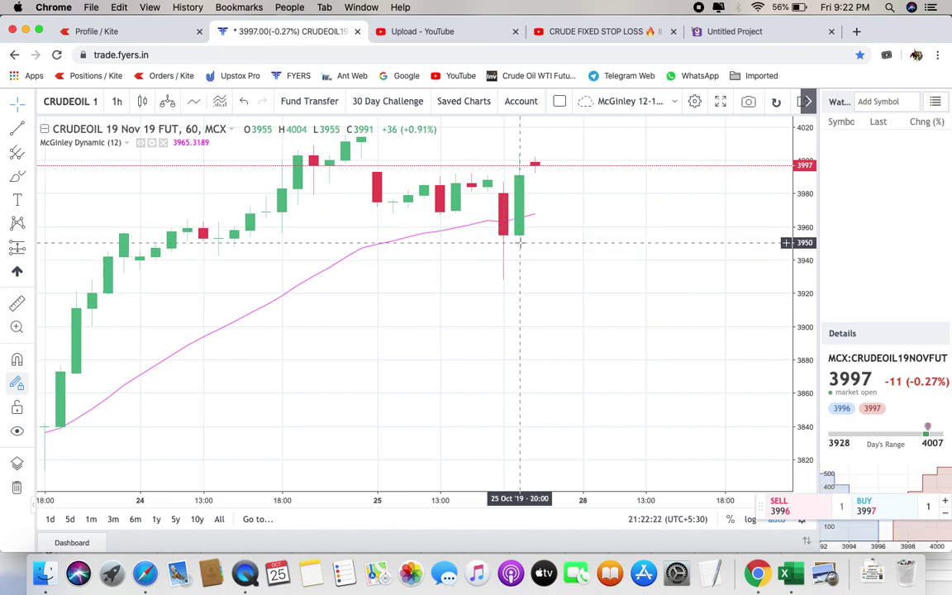
Review the profit cells of the five October trades in Book2, from 23 October back to 4 October, and minimize the workbook
click(790, 572)
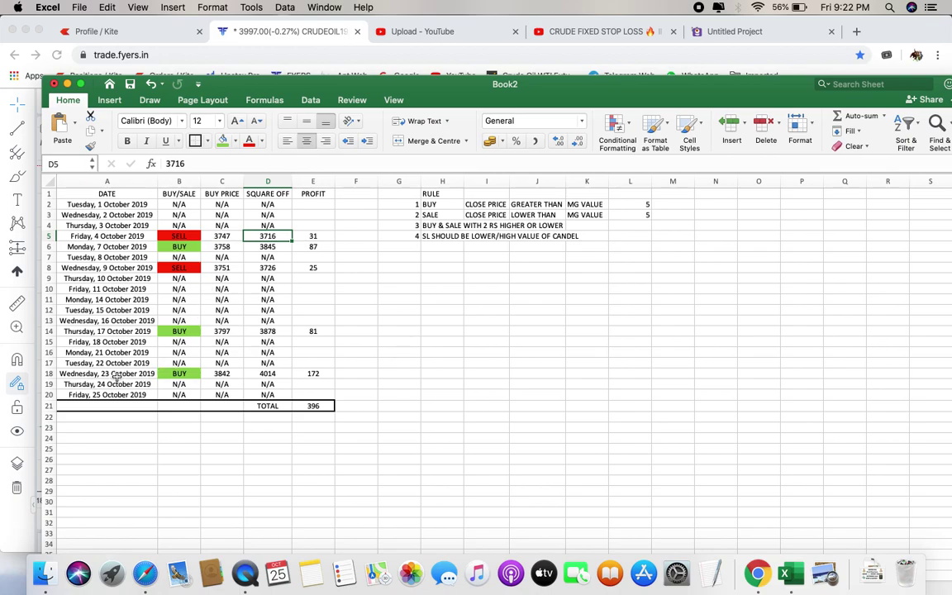
click(302, 375)
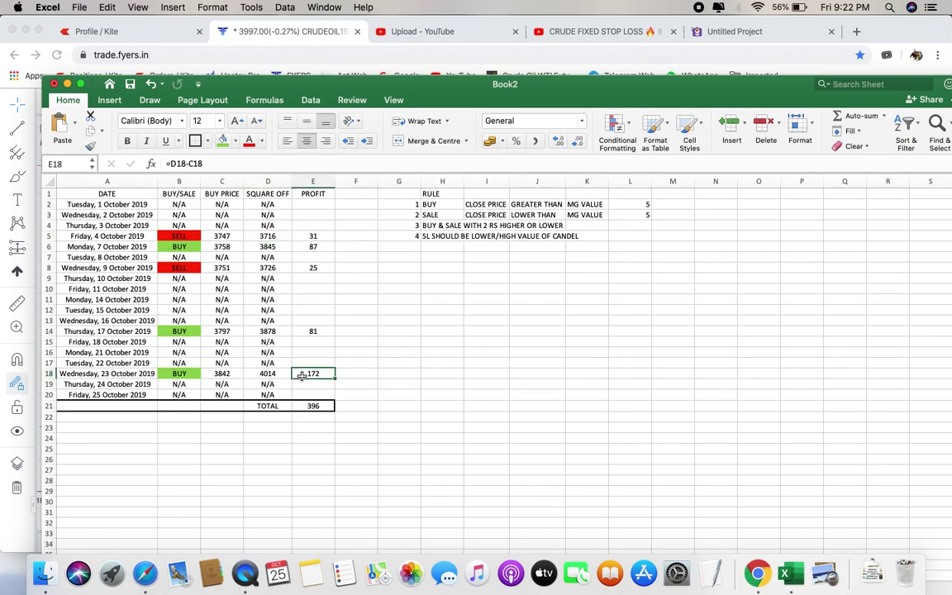
click(316, 332)
click(313, 267)
click(317, 247)
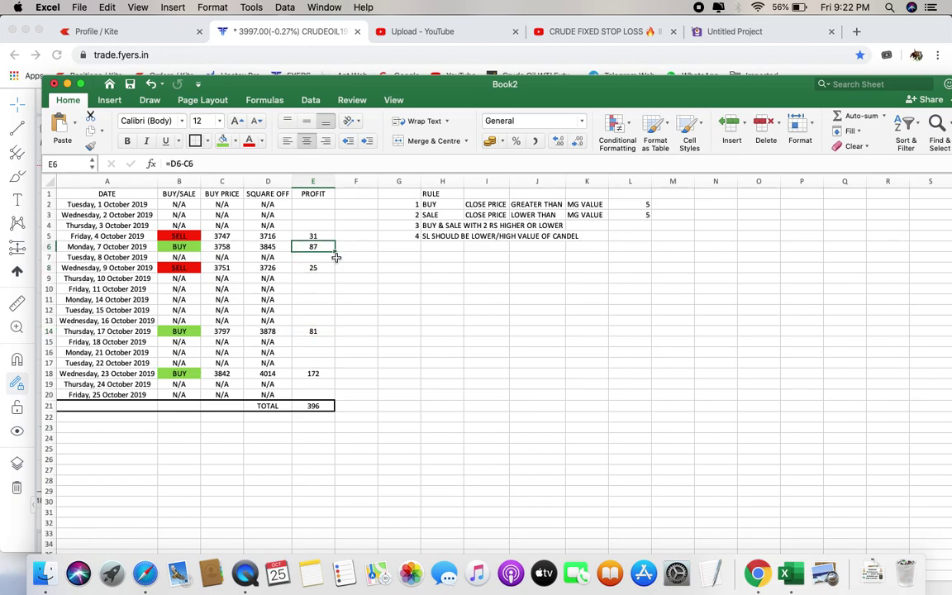
click(316, 237)
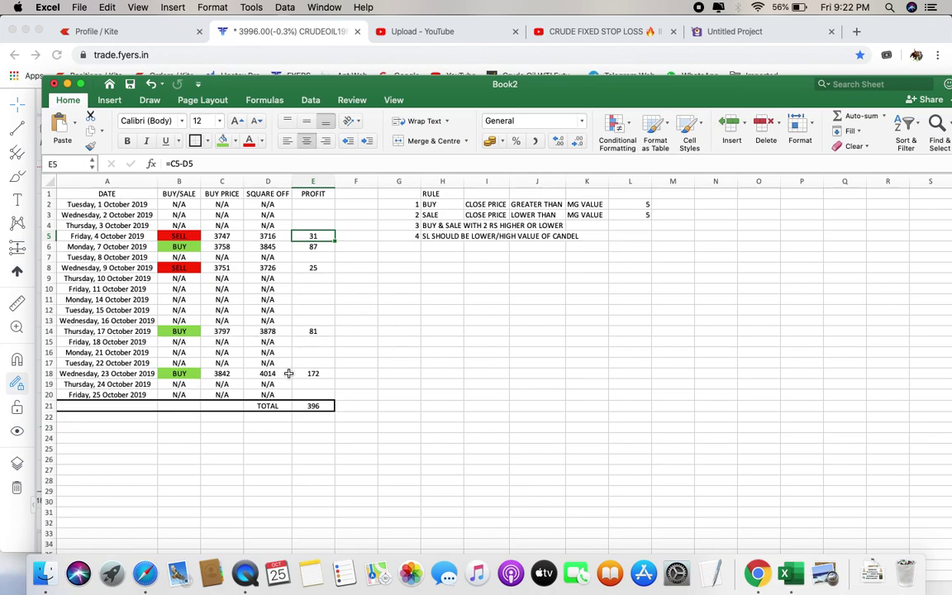
click(345, 376)
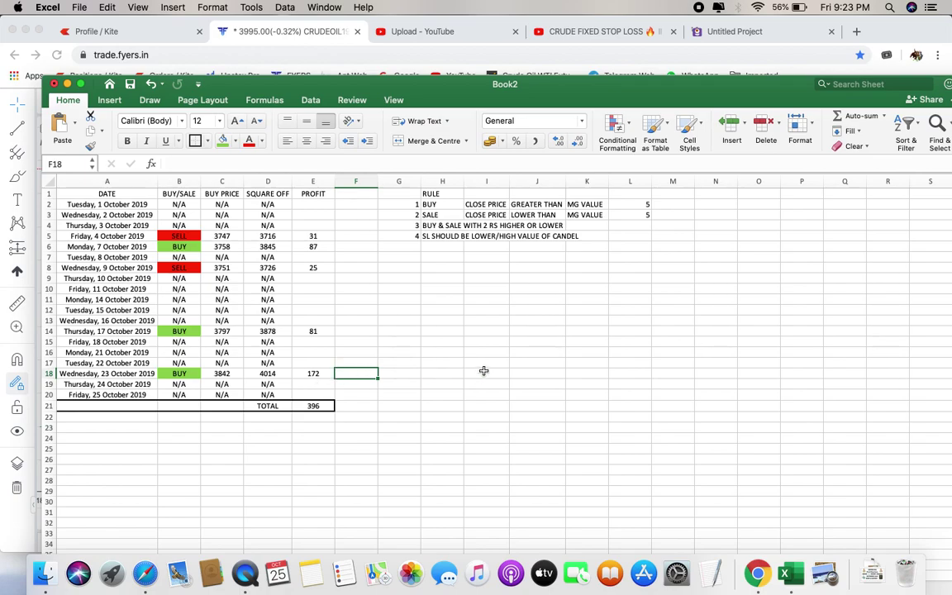
click(68, 84)
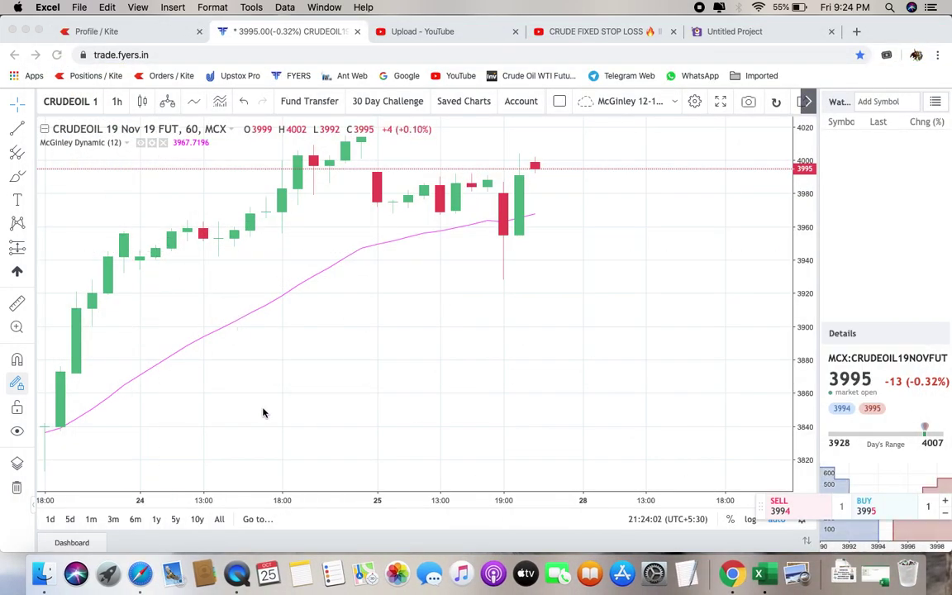